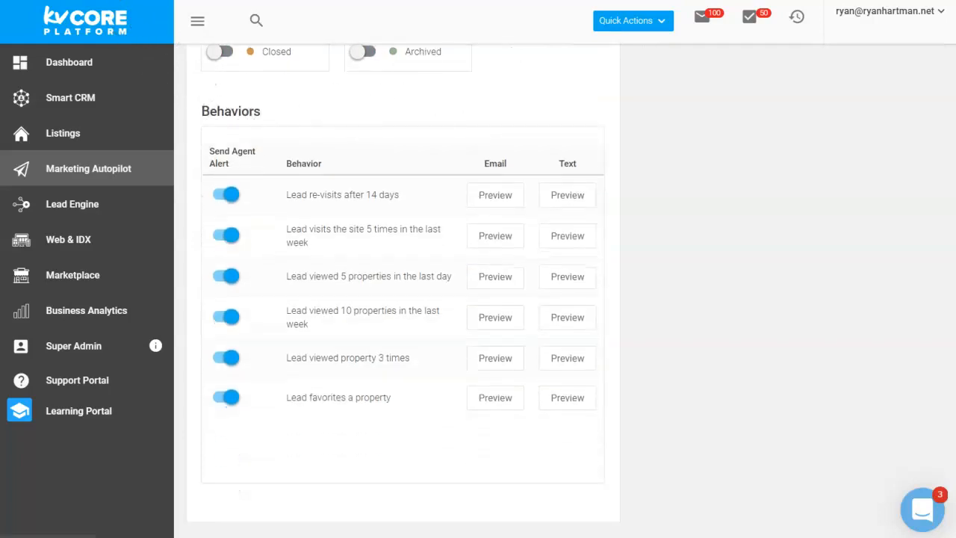
mouse_move(207, 110)
mouse_down()
mouse_move(188, 425)
mouse_move(625, 443)
mouse_move(636, 242)
mouse_up()
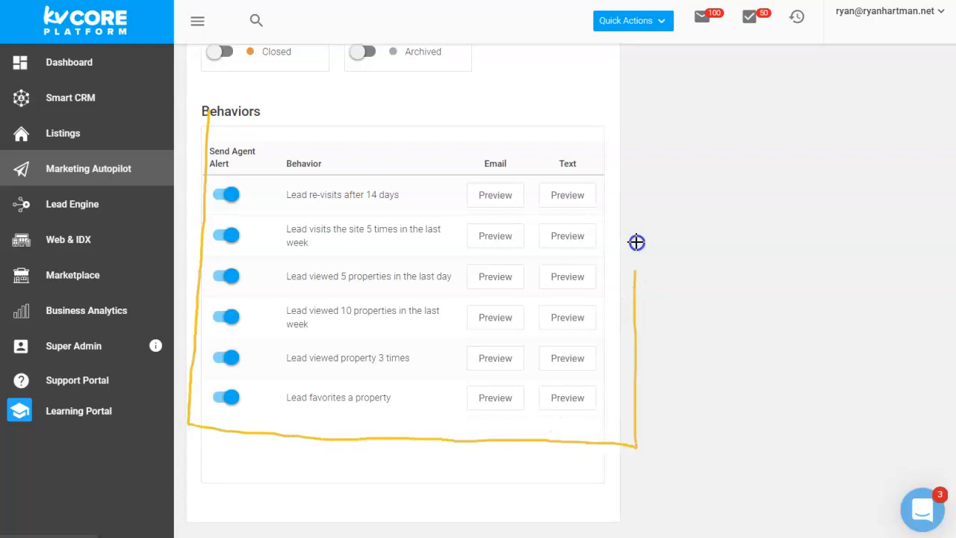
drag(639, 104, 388, 110)
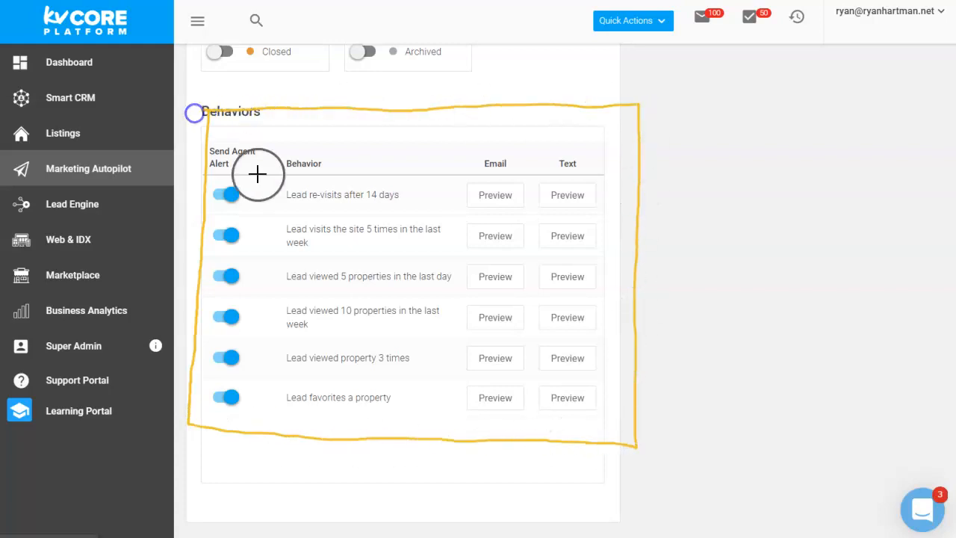
drag(292, 201, 388, 207)
key(Escape)
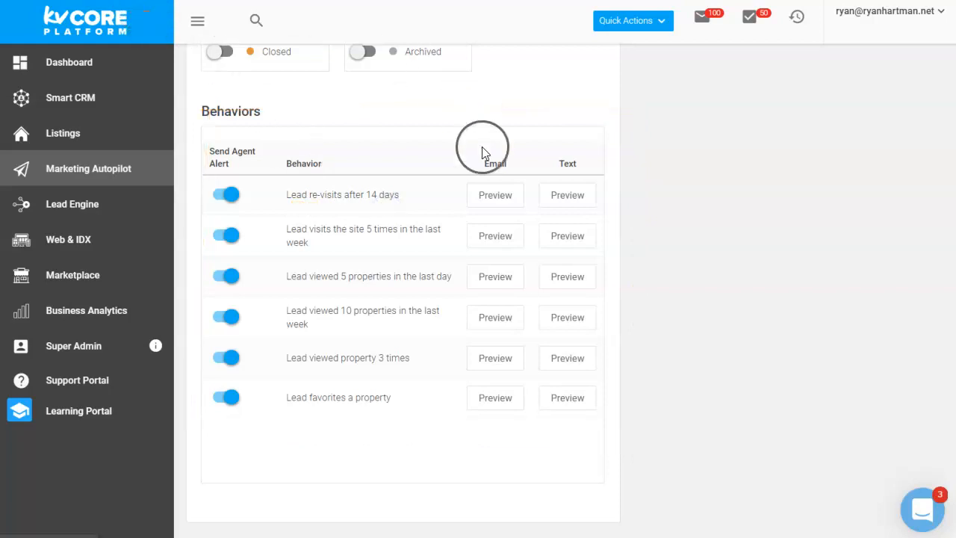
Step: Preview the email and text for "Lead re-visits after 14 days" and the email for "Lead visits the site 5 times in the last week"
click(506, 200)
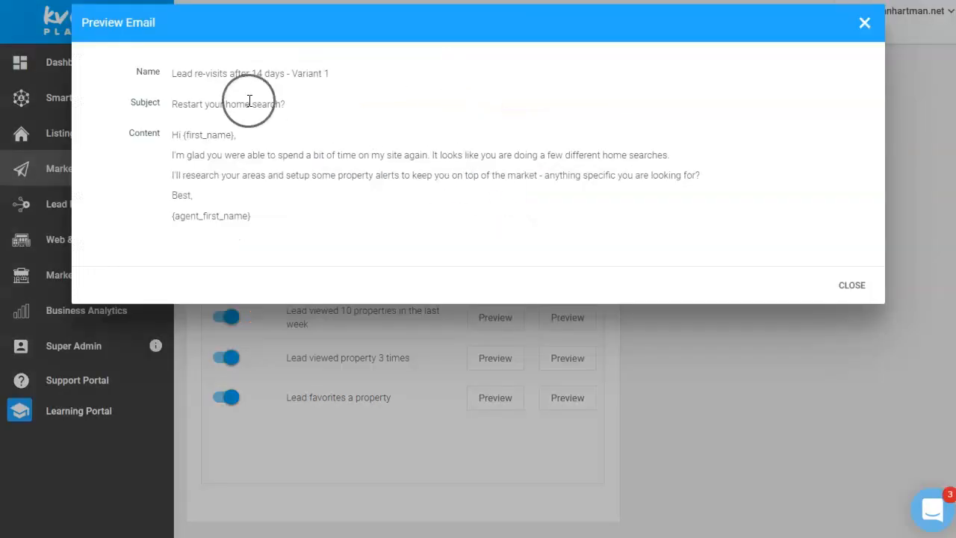
click(863, 24)
click(568, 199)
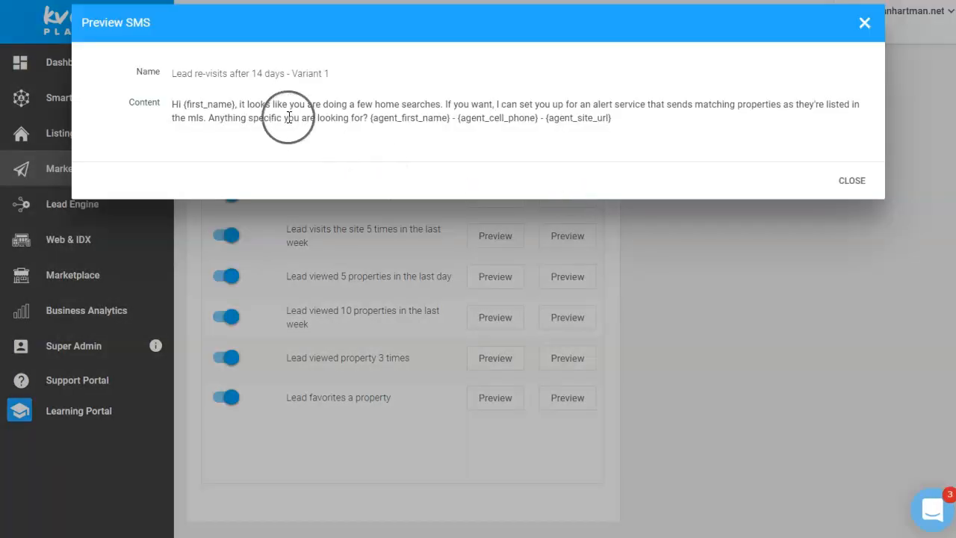
click(865, 25)
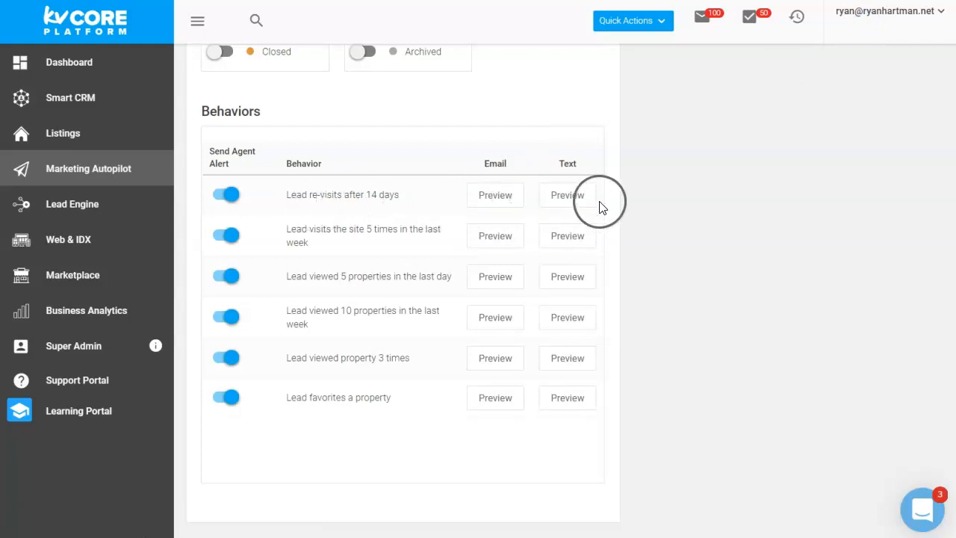
click(494, 236)
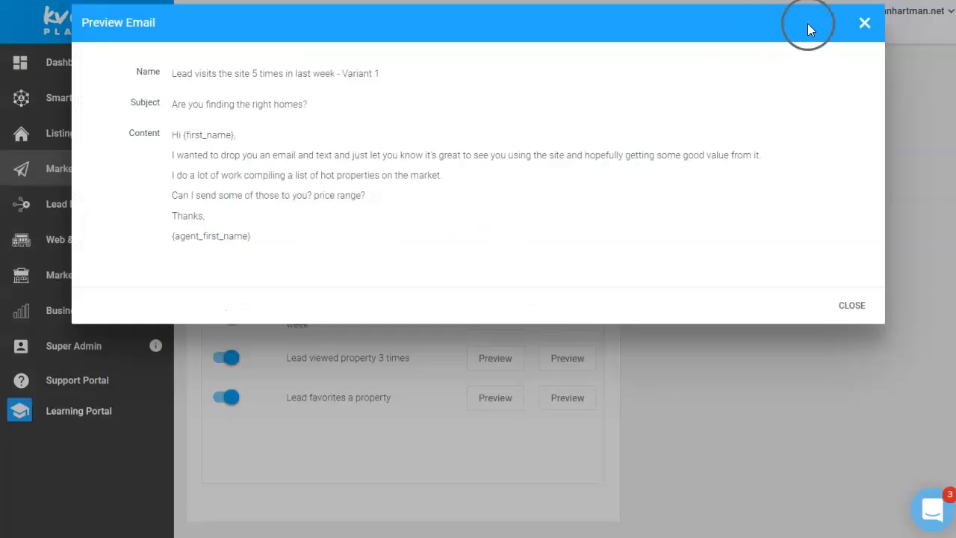
click(863, 26)
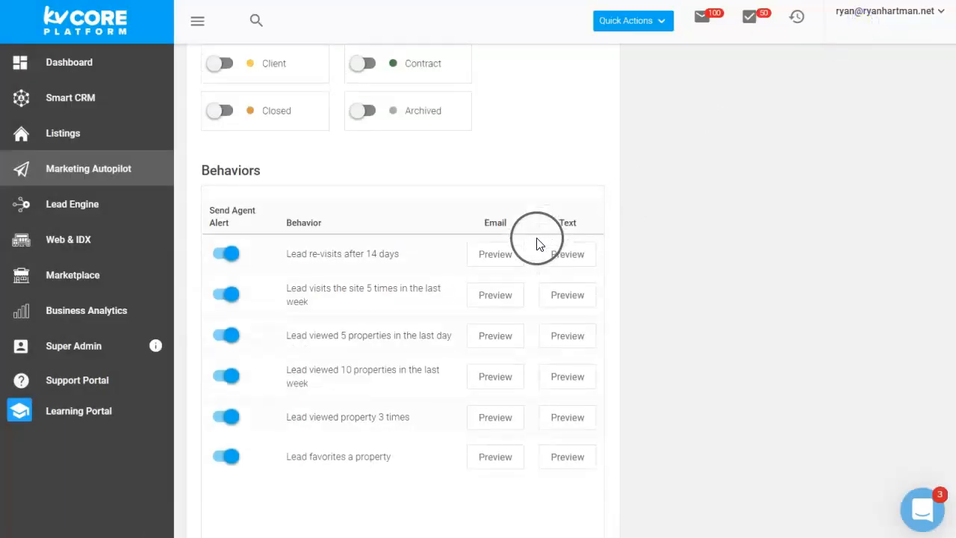
Step: Switch the agent alert for the "Lead re-visits after 14 days" behavior off and back on
click(225, 198)
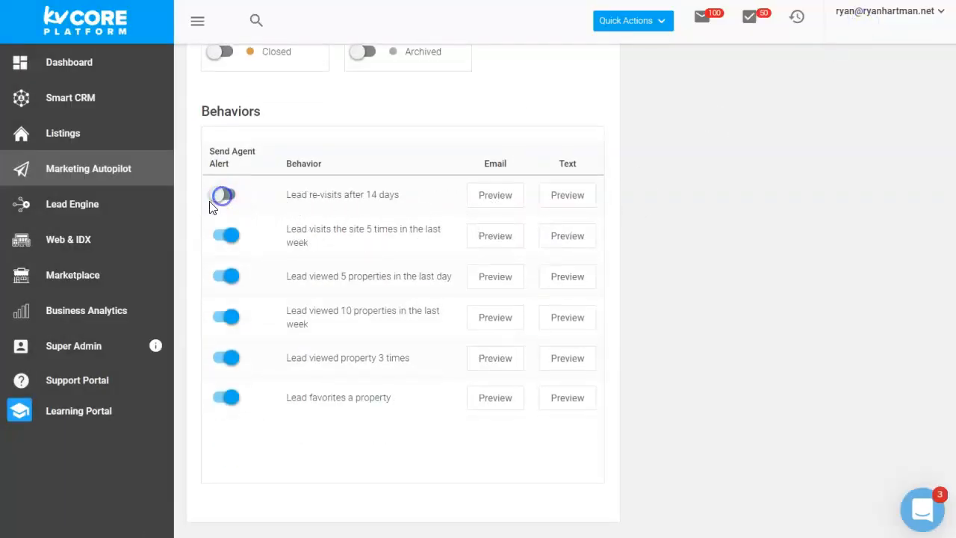
scroll(374, 298, up, 2)
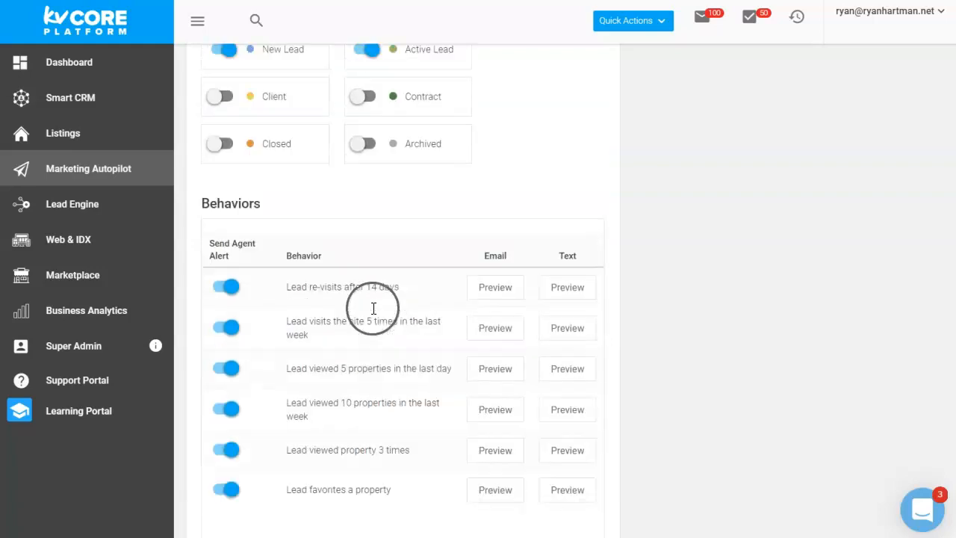
scroll(374, 313, down, 2)
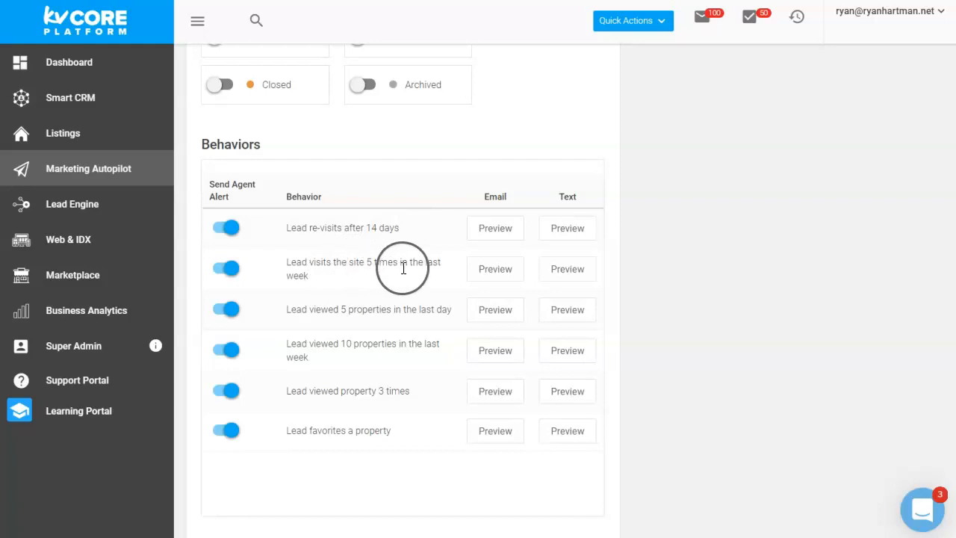
scroll(404, 268, down, 1)
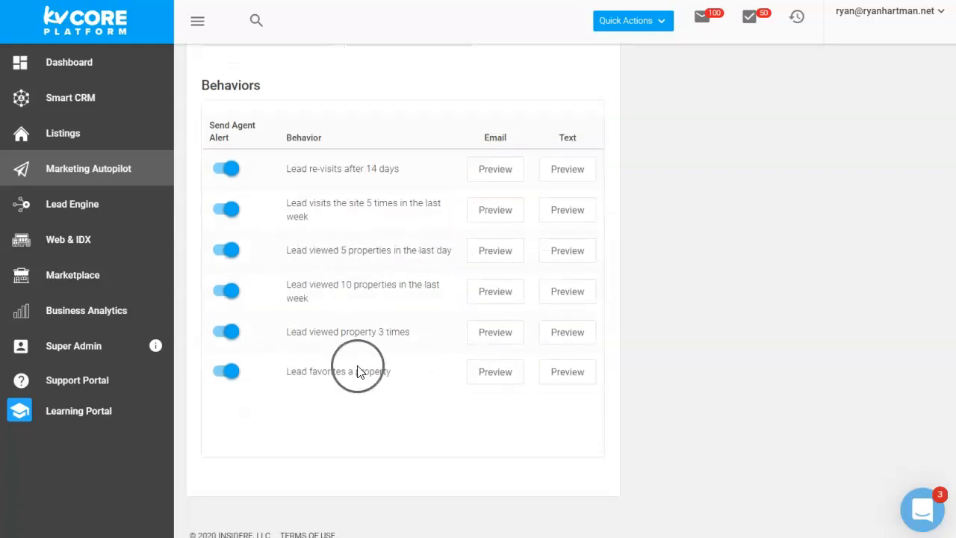
Step: Review the enabled contact types, the behaviors table and the automation rule that moves responding leads to "Active"
scroll(405, 347, up, 4)
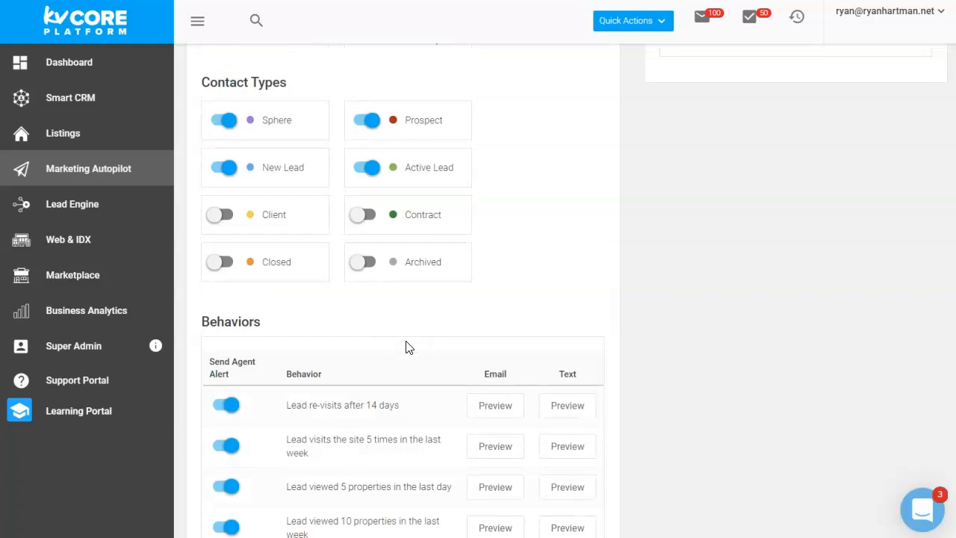
scroll(405, 346, down, 1)
scroll(406, 346, up, 3)
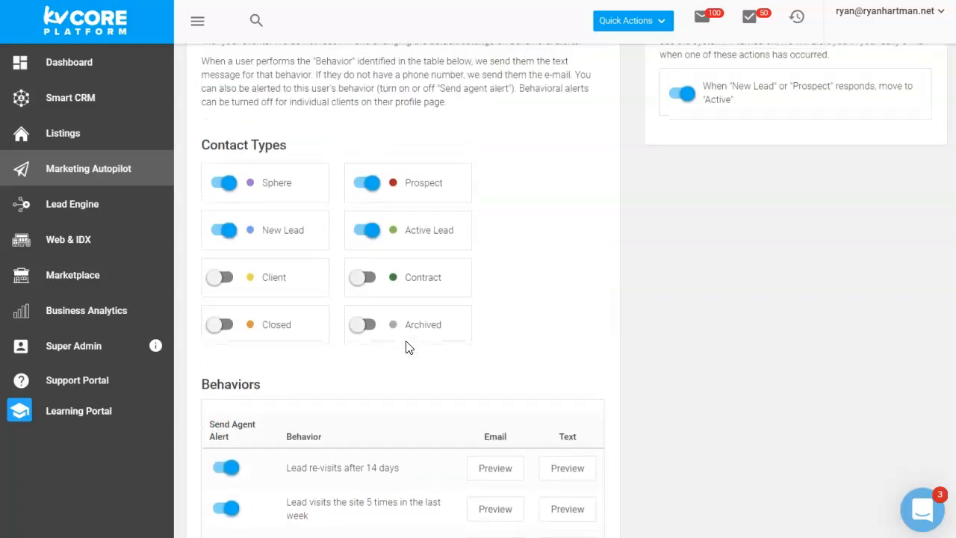
scroll(406, 347, up, 1)
scroll(410, 341, down, 1)
scroll(410, 342, up, 1)
click(354, 305)
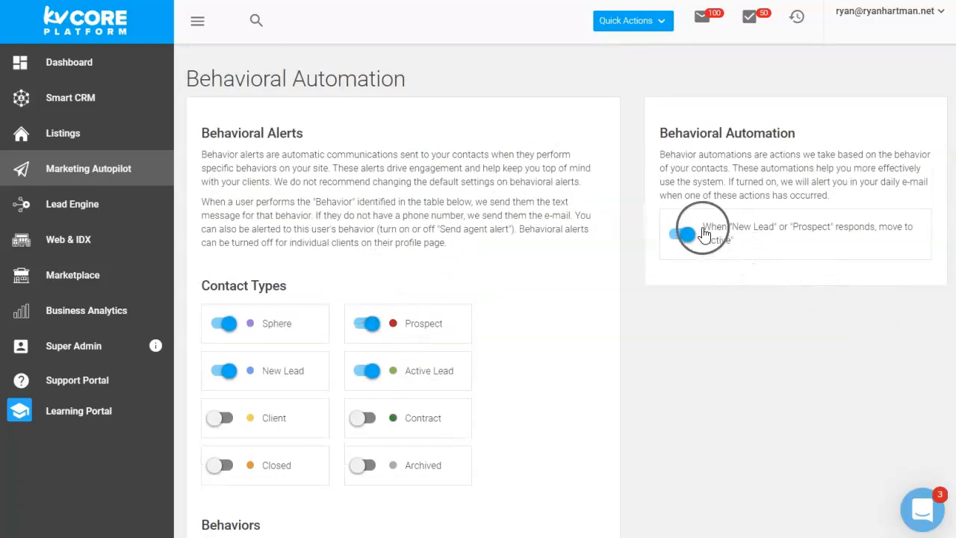
scroll(340, 327, down, 1)
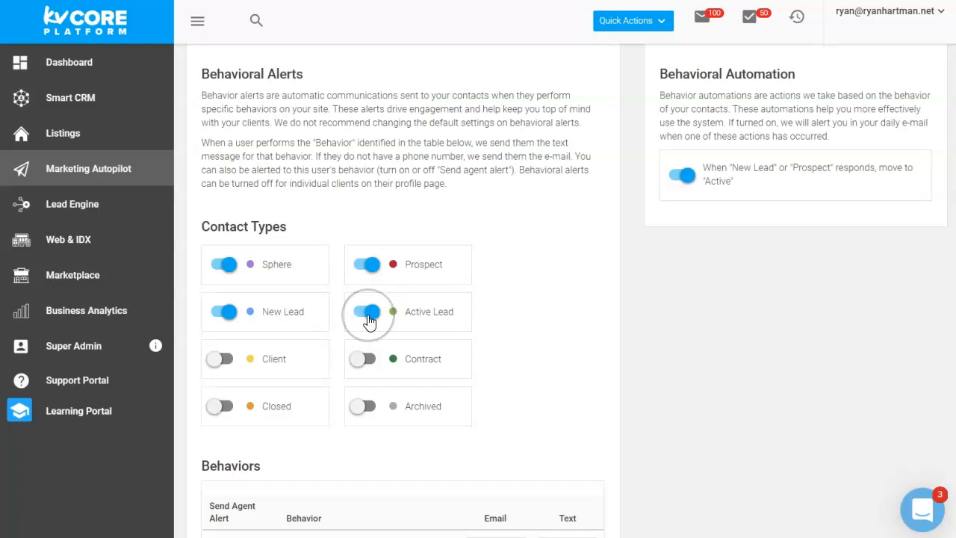
scroll(523, 358, down, 1)
scroll(678, 329, up, 1)
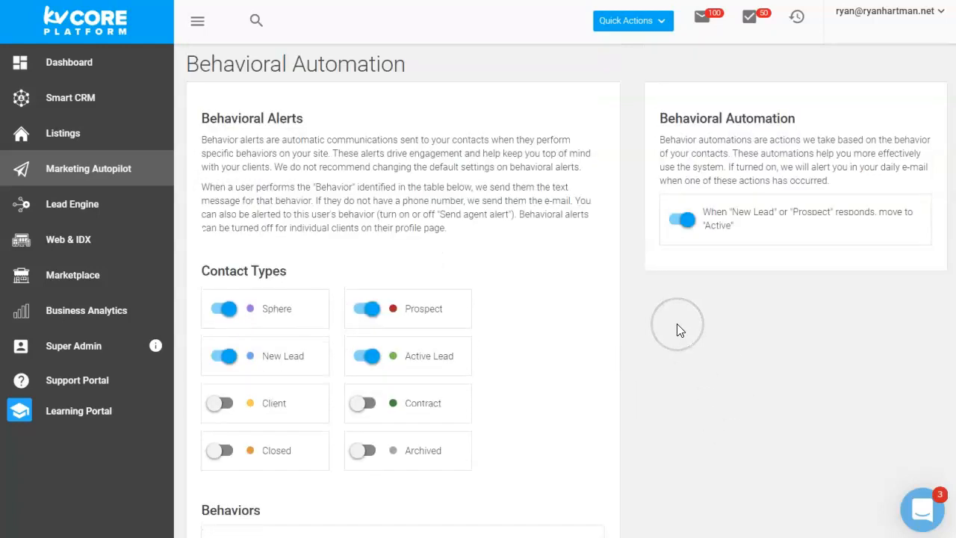
scroll(678, 329, down, 3)
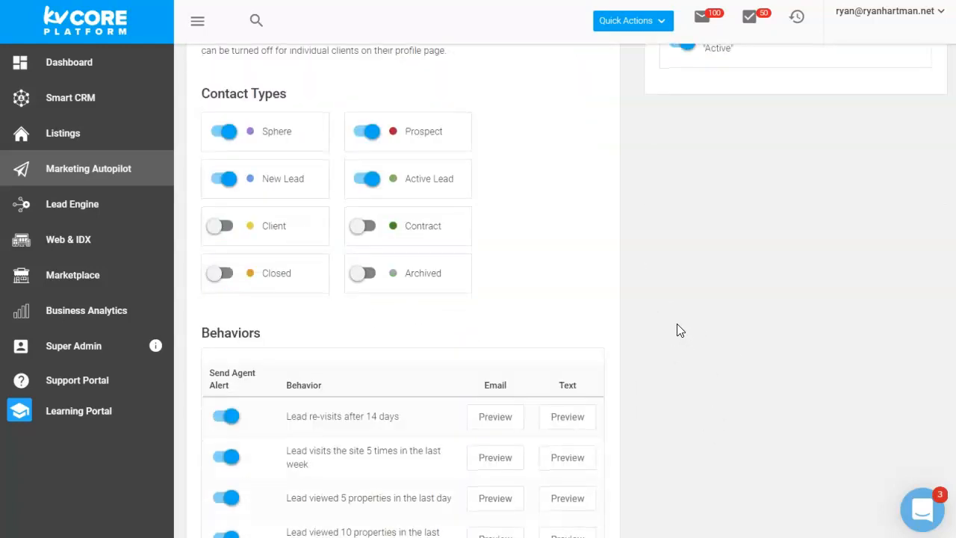
scroll(662, 324, up, 3)
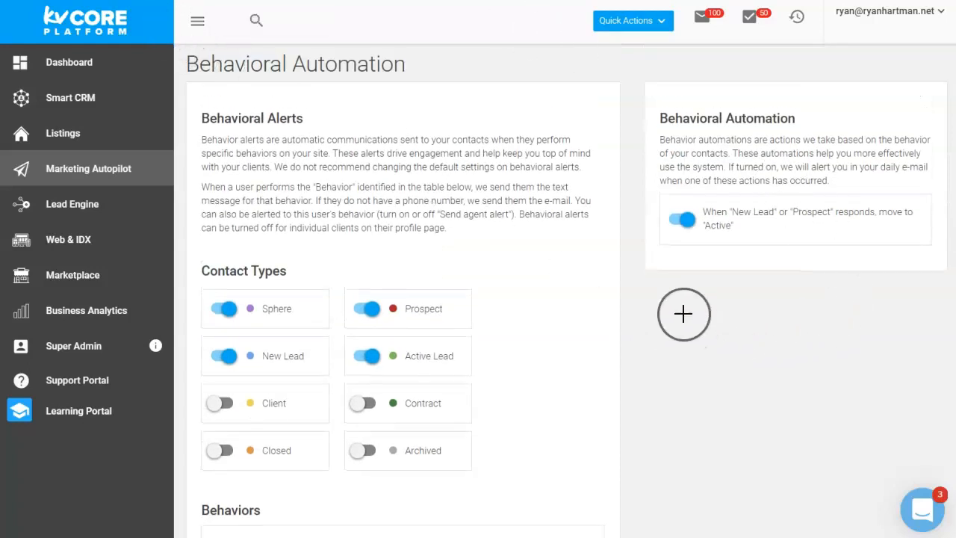
drag(655, 96, 661, 153)
mouse_move(656, 218)
mouse_down()
mouse_move(805, 250)
mouse_move(925, 169)
mouse_move(722, 96)
mouse_move(671, 101)
mouse_up()
click(763, 329)
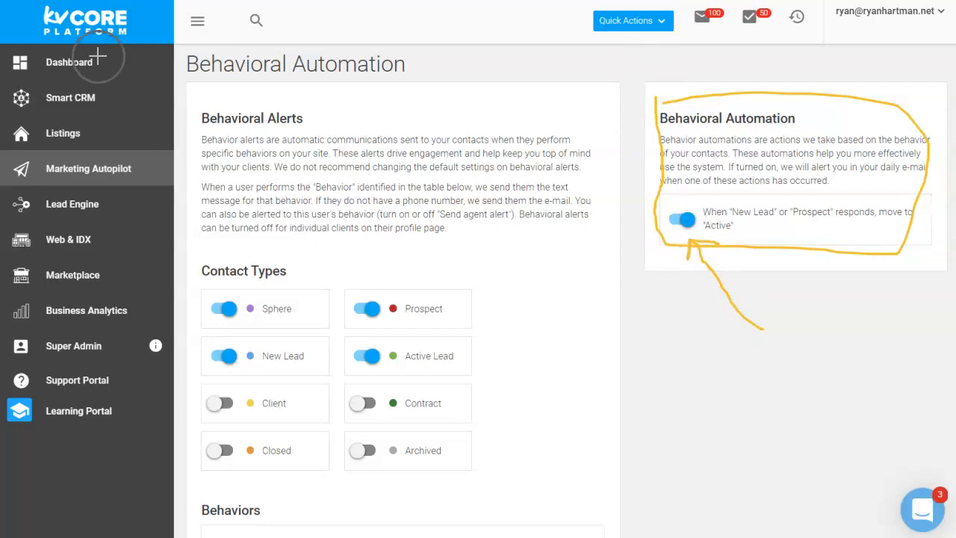
key(Escape)
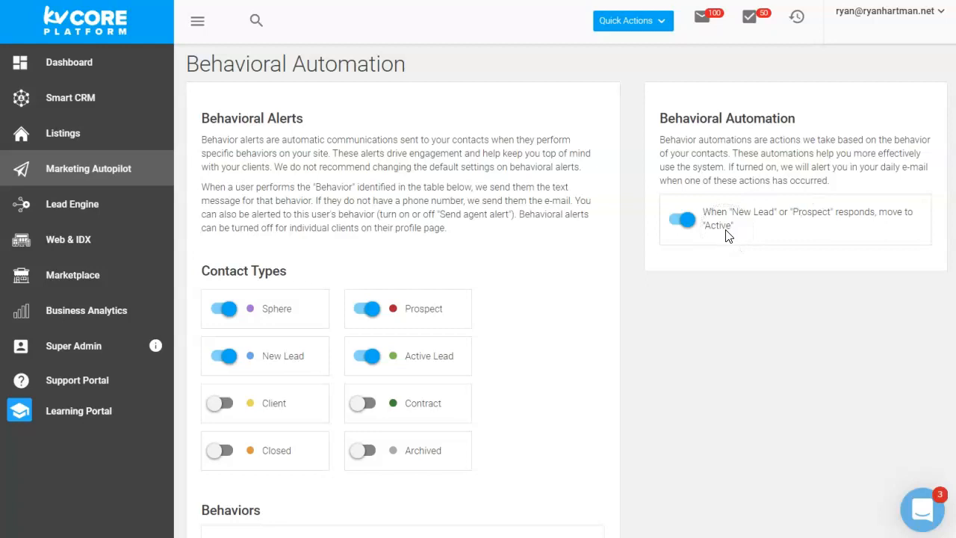
Step: Turn off behavioral alerts for the Active Lead contact type
scroll(367, 324, down, 1)
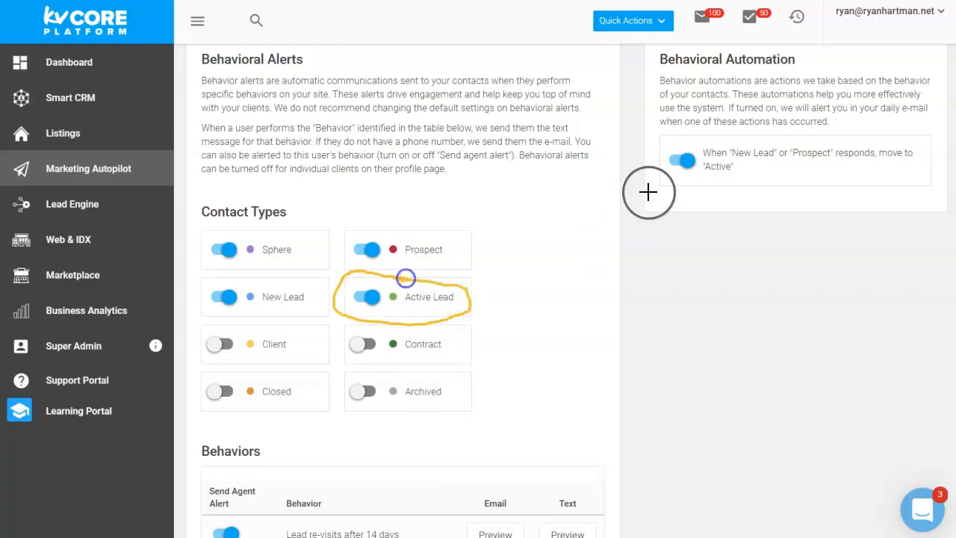
mouse_move(665, 182)
mouse_down()
mouse_move(500, 265)
mouse_move(508, 278)
mouse_move(555, 283)
mouse_up()
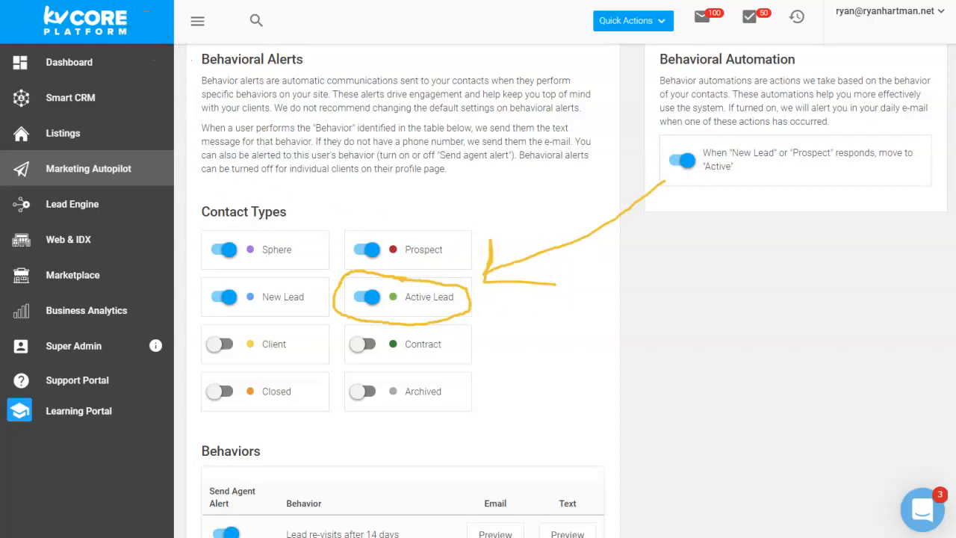
click(366, 296)
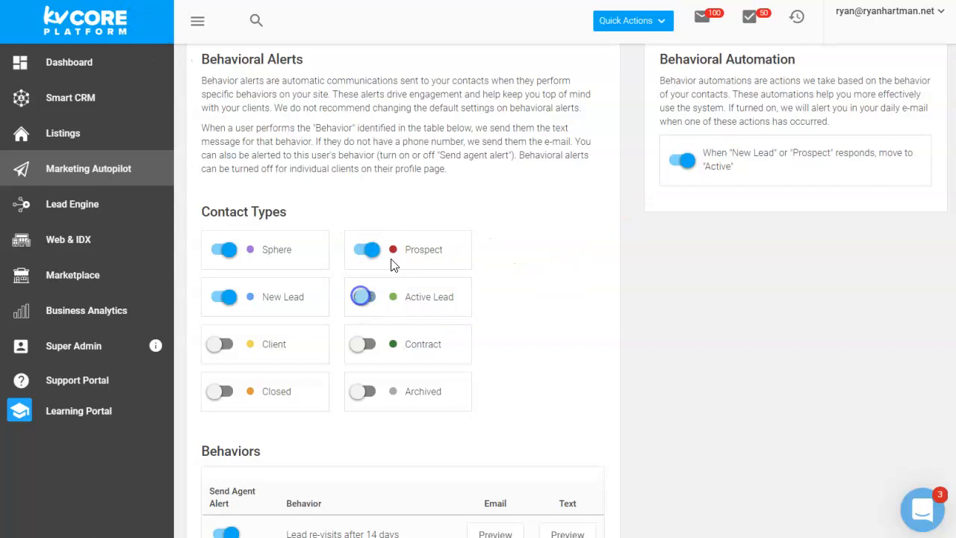
scroll(395, 265, down, 3)
scroll(389, 250, down, 2)
scroll(473, 327, up, 4)
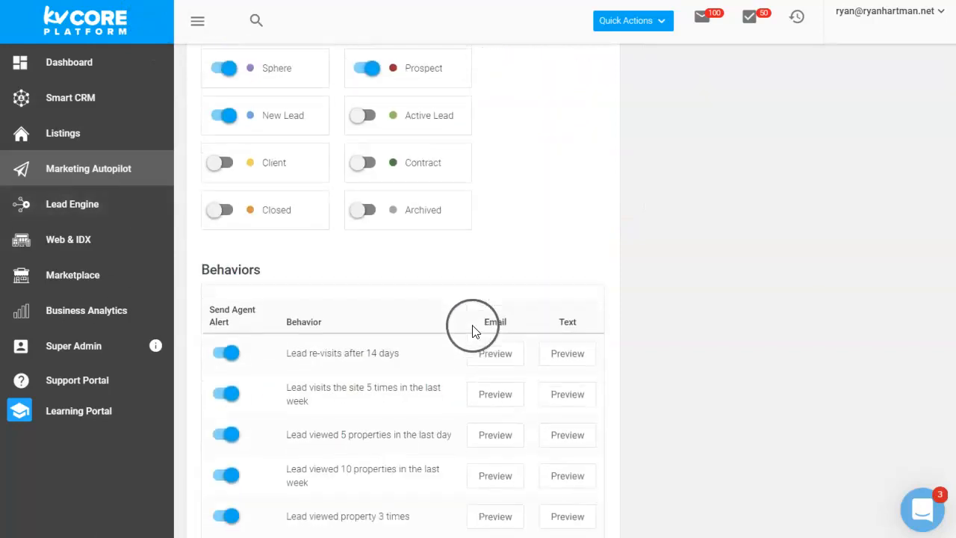
scroll(478, 343, down, 2)
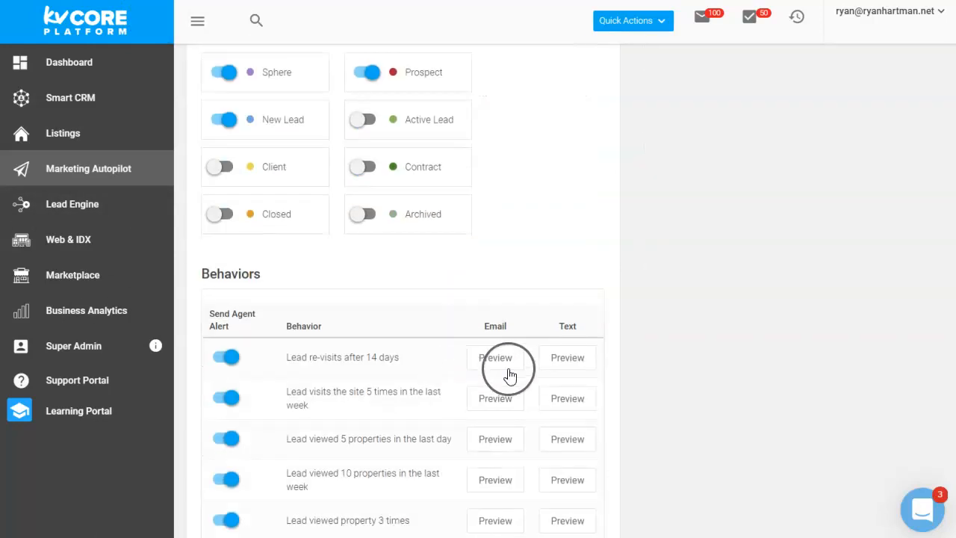
Step: Switch behavioral alerts for the Closed contact type on and off again
scroll(552, 359, up, 3)
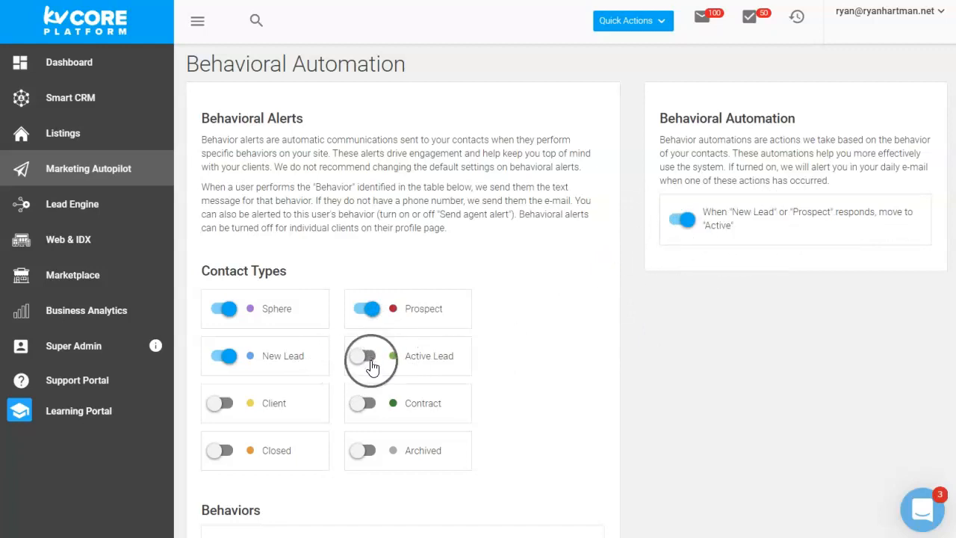
scroll(557, 337, down, 1)
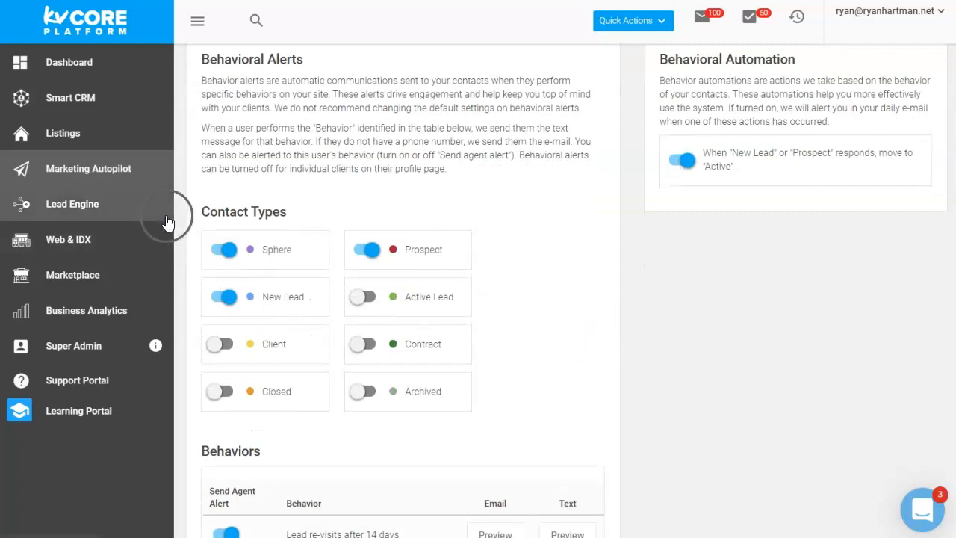
scroll(463, 343, down, 1)
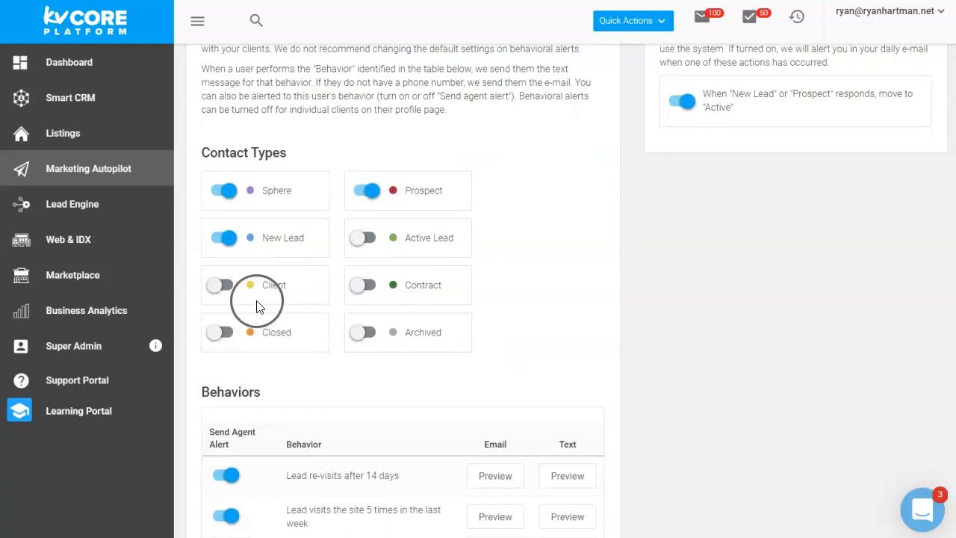
click(223, 336)
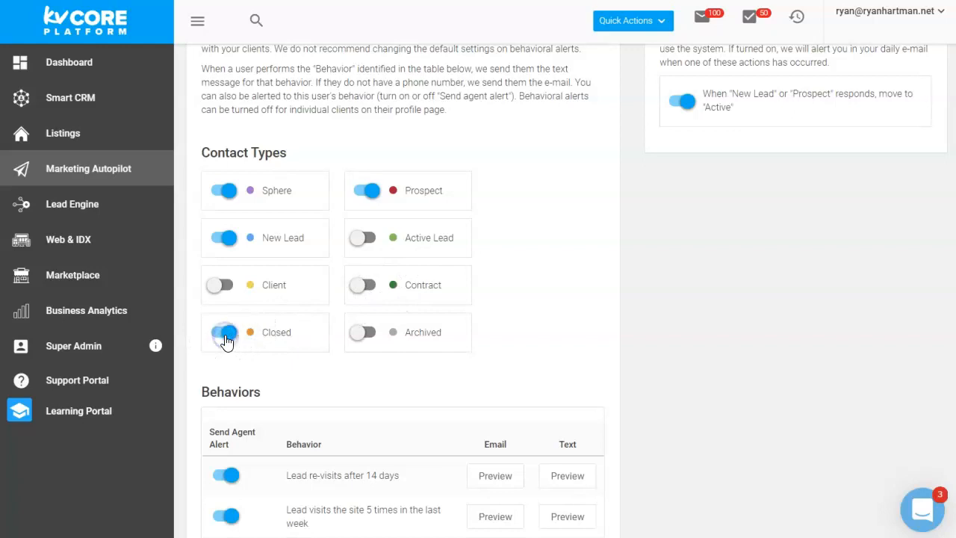
click(897, 304)
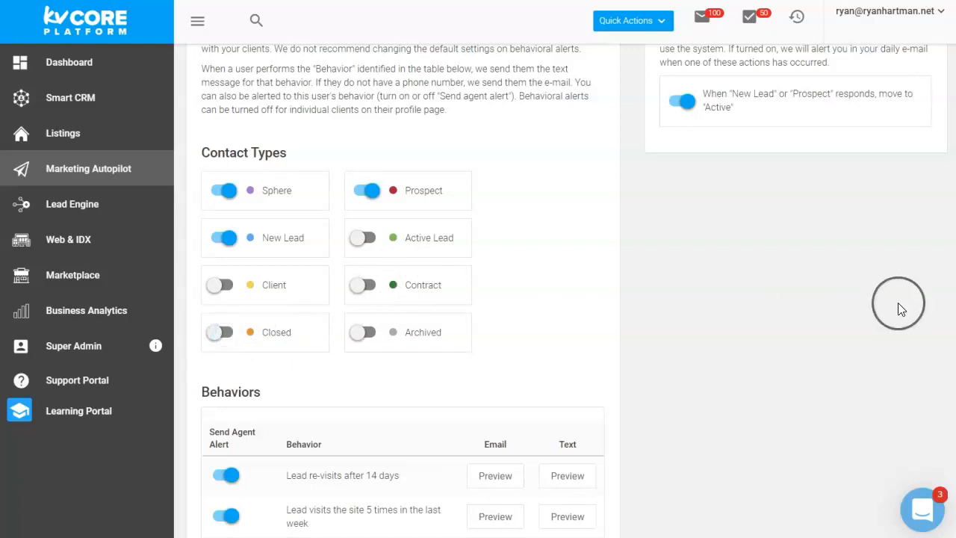
Step: Go to the Smart CRM contact list and open the profile of the first contact listed
scroll(900, 308, up, 2)
scroll(900, 308, down, 1)
scroll(900, 309, up, 1)
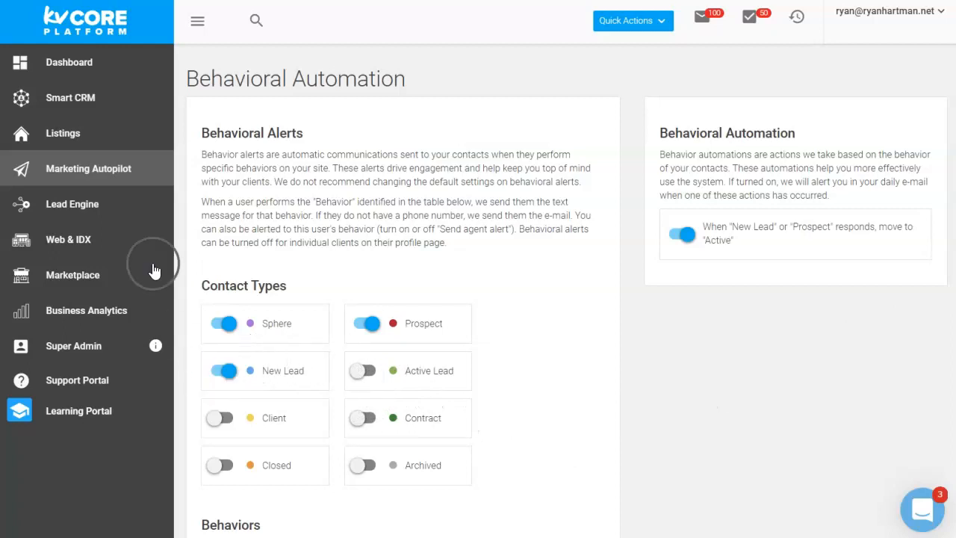
click(81, 110)
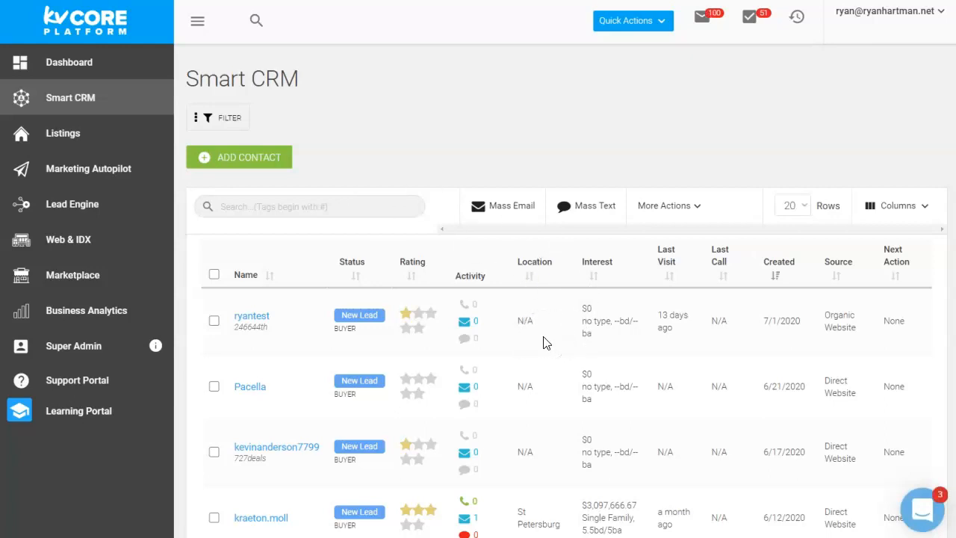
click(249, 320)
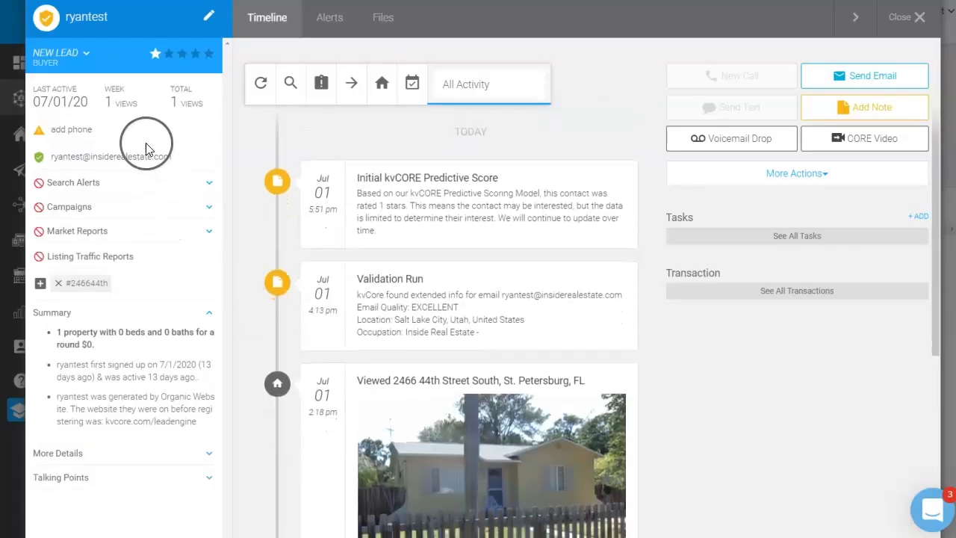
Step: Change the contact's status to Active Lead, save it despite the possible Smart Campaign impact, and close the profile
click(81, 58)
click(116, 101)
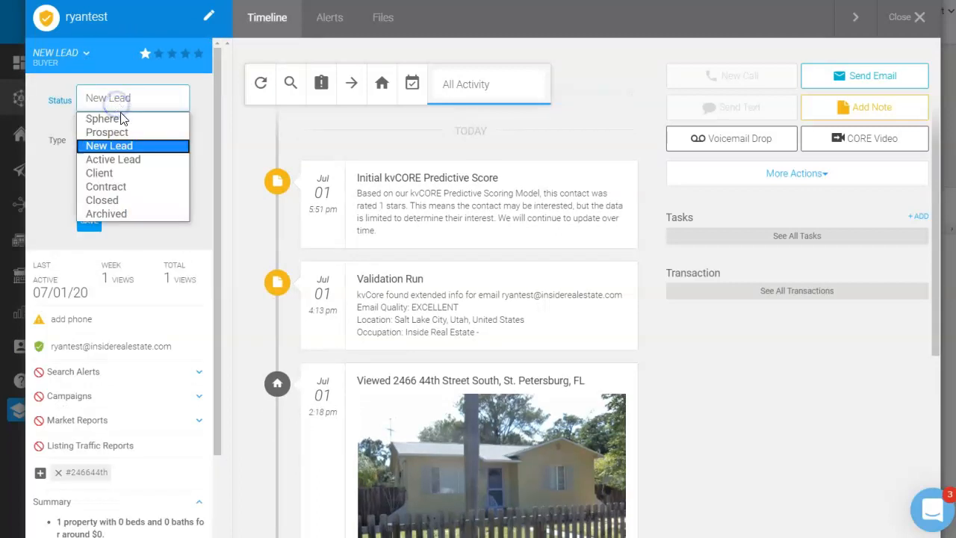
click(106, 159)
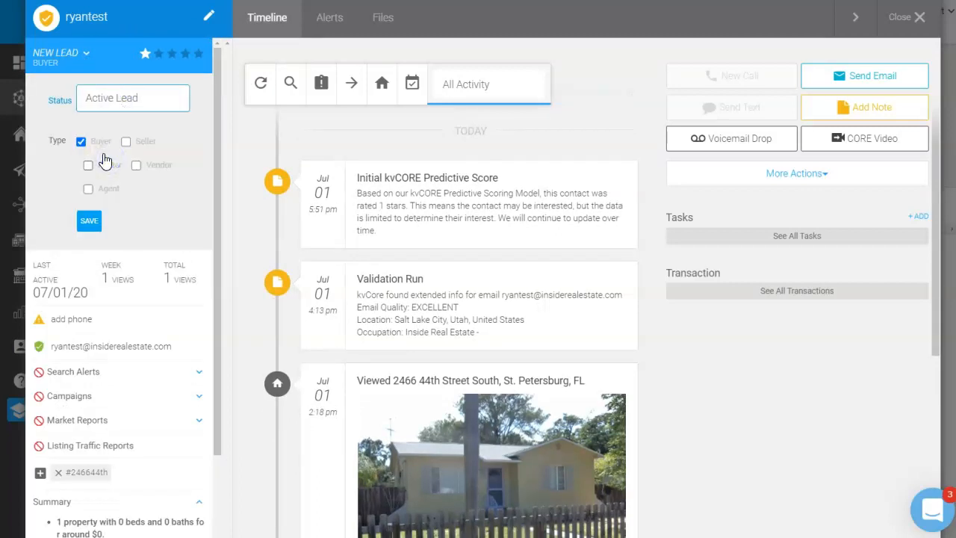
click(95, 223)
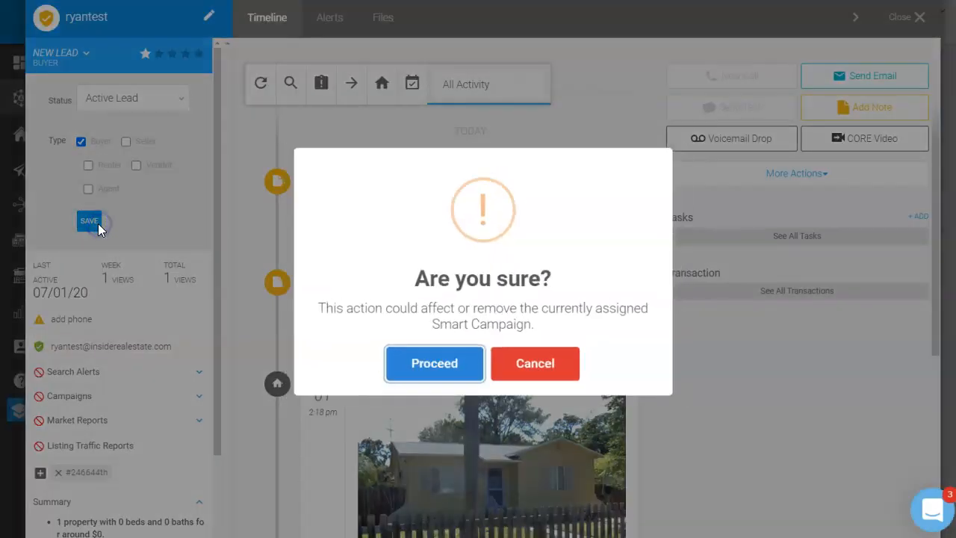
click(433, 366)
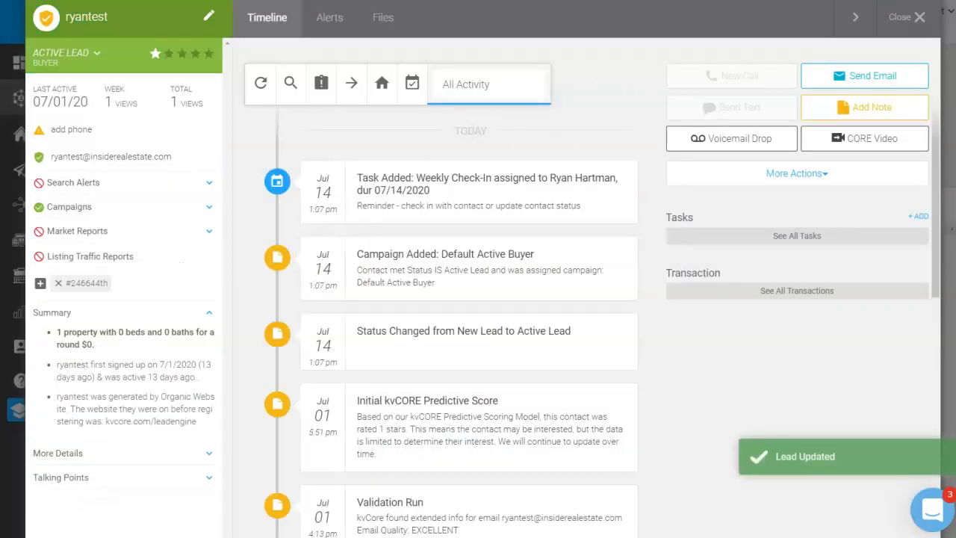
click(919, 17)
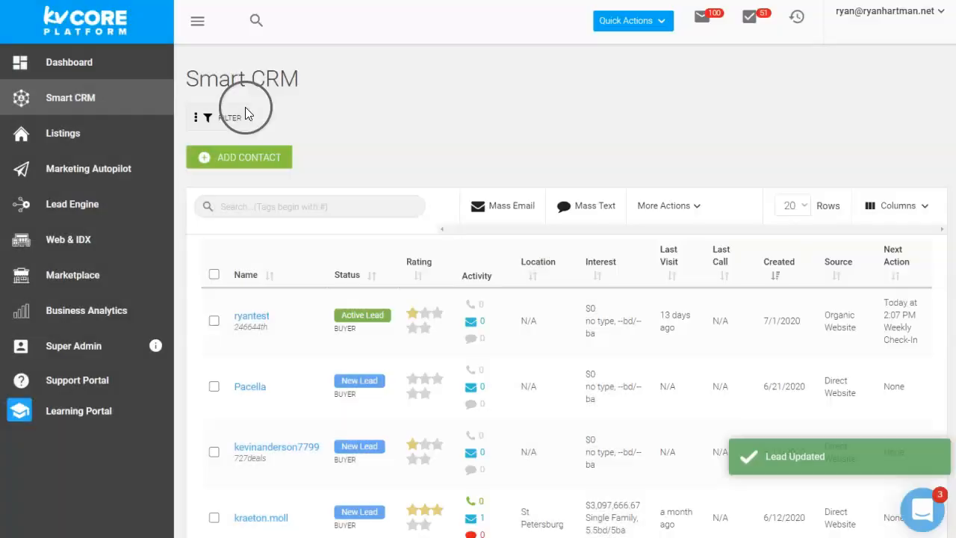
Step: Go to the Behavioral Automation settings in Marketing Autopilot and preview the email for the "Lead re-visits after 14 days" behavior
click(128, 177)
click(129, 183)
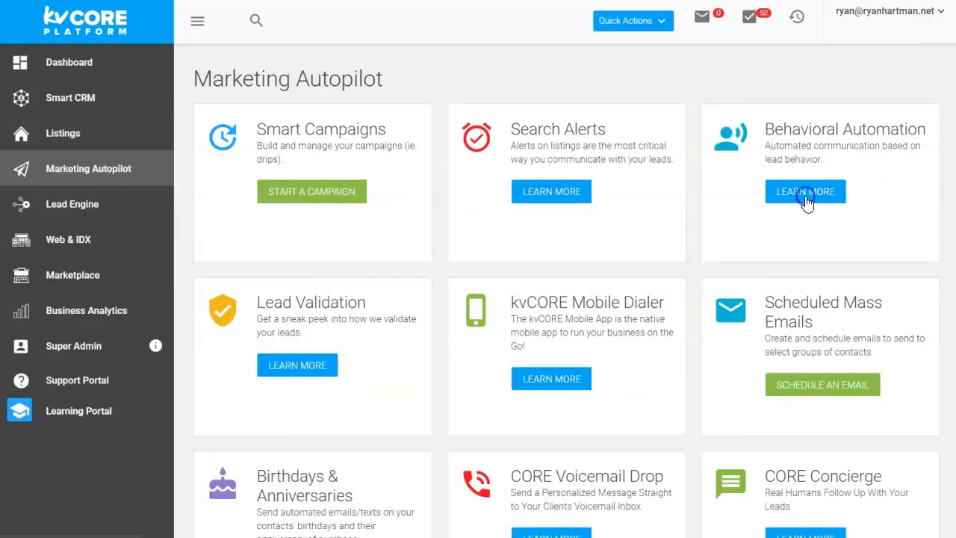
click(807, 196)
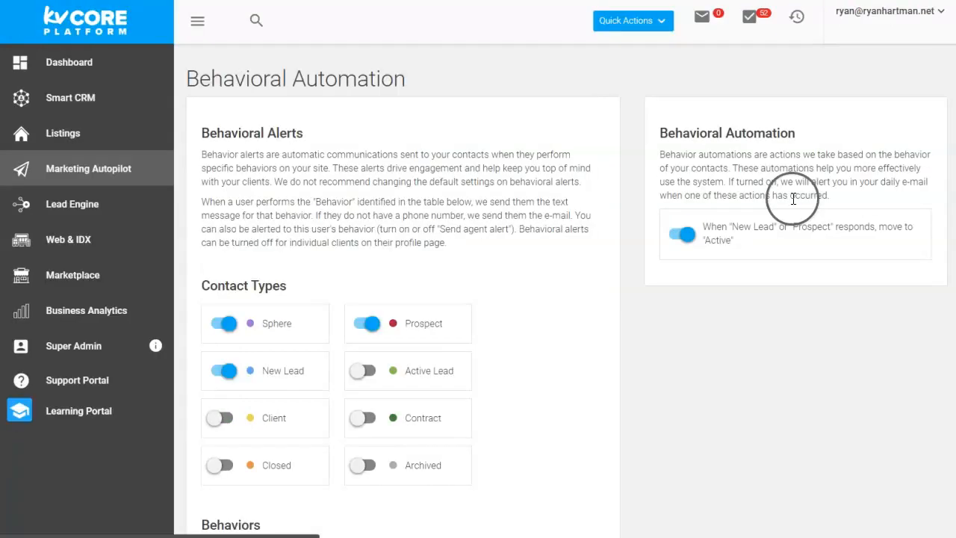
scroll(597, 302, down, 1)
scroll(598, 303, down, 4)
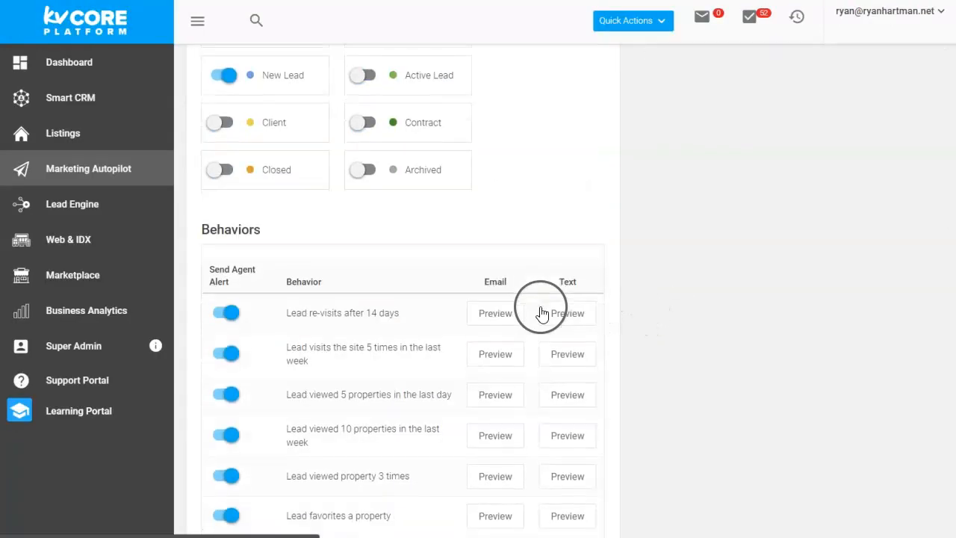
click(519, 315)
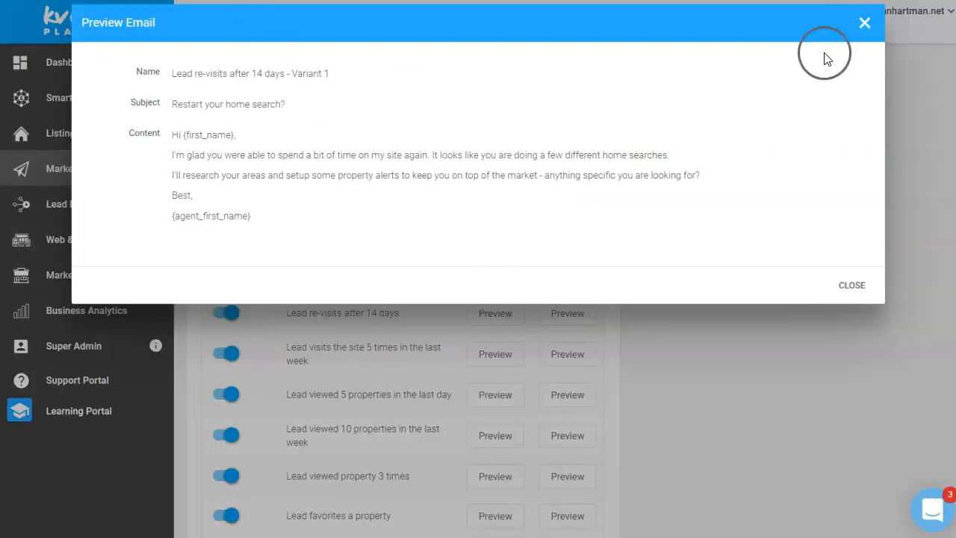
click(865, 24)
scroll(787, 170, up, 5)
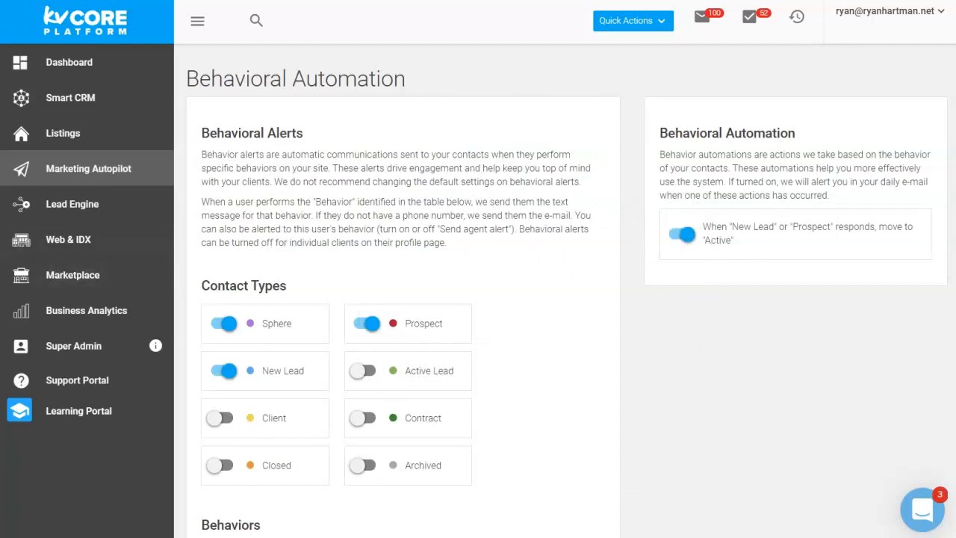
click(6, 82)
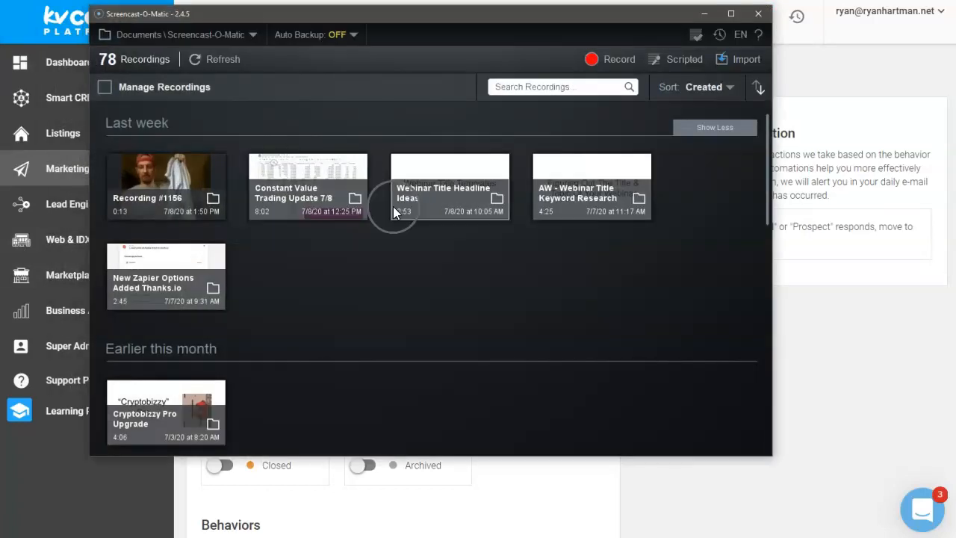